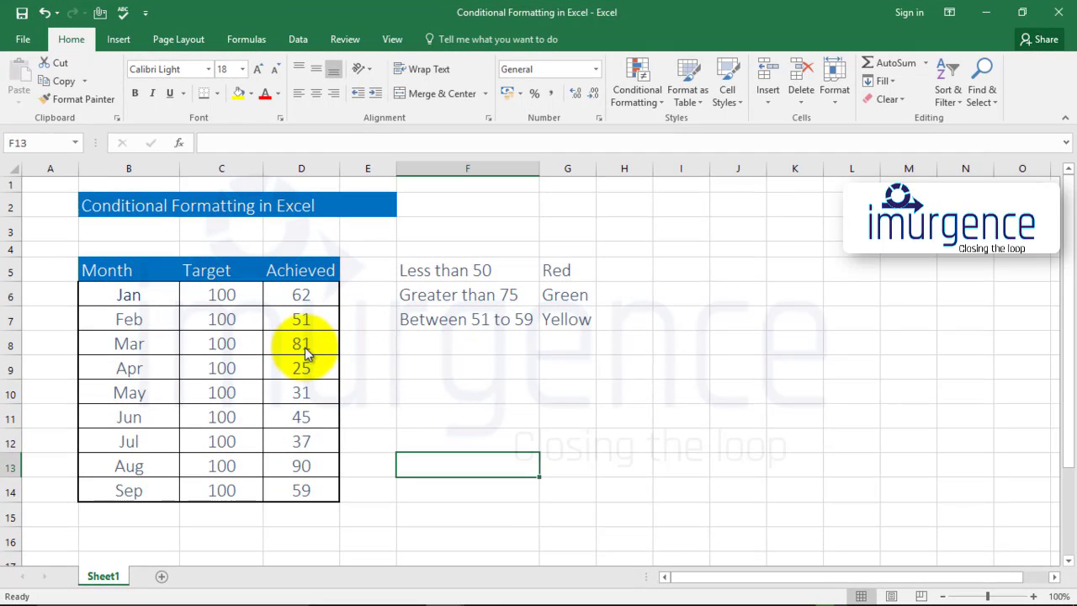
{"action": "left_click", "coordinate": [304, 348]}
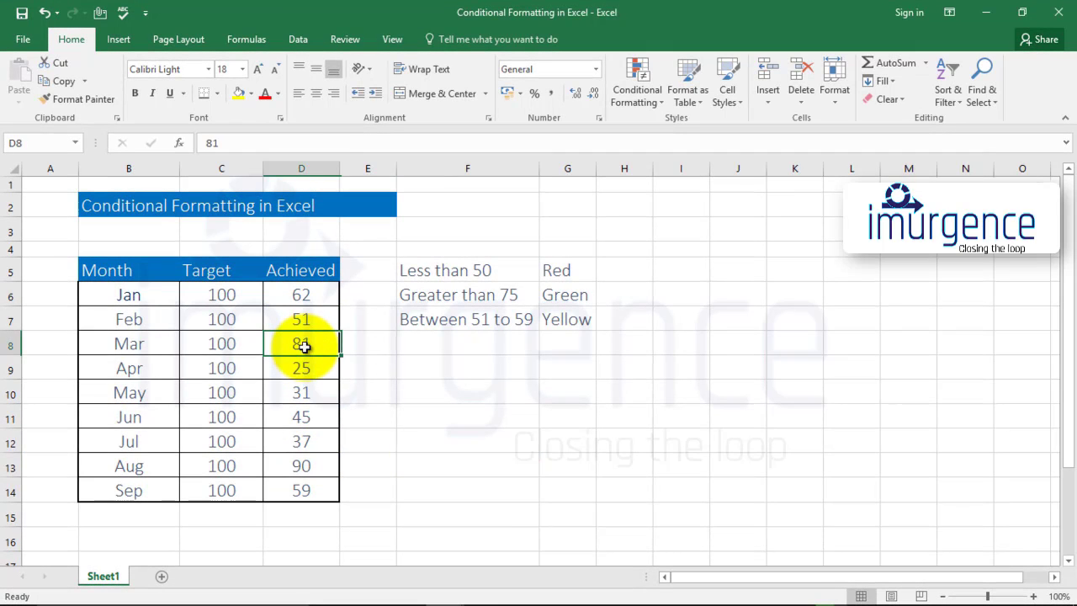
{"action": "left_click", "coordinate": [308, 465]}
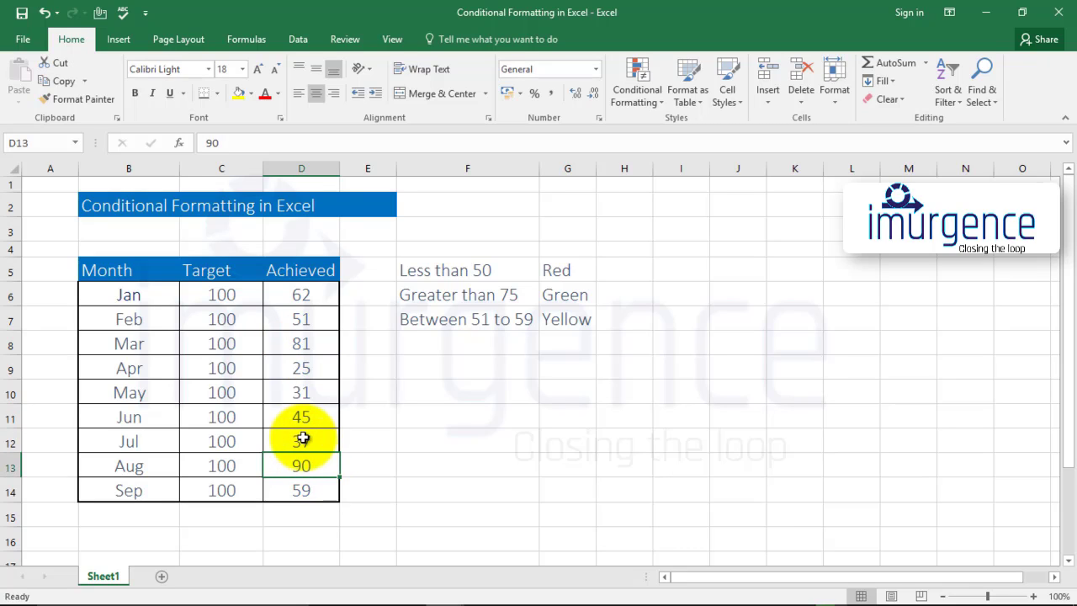
{"action": "left_click", "coordinate": [313, 367]}
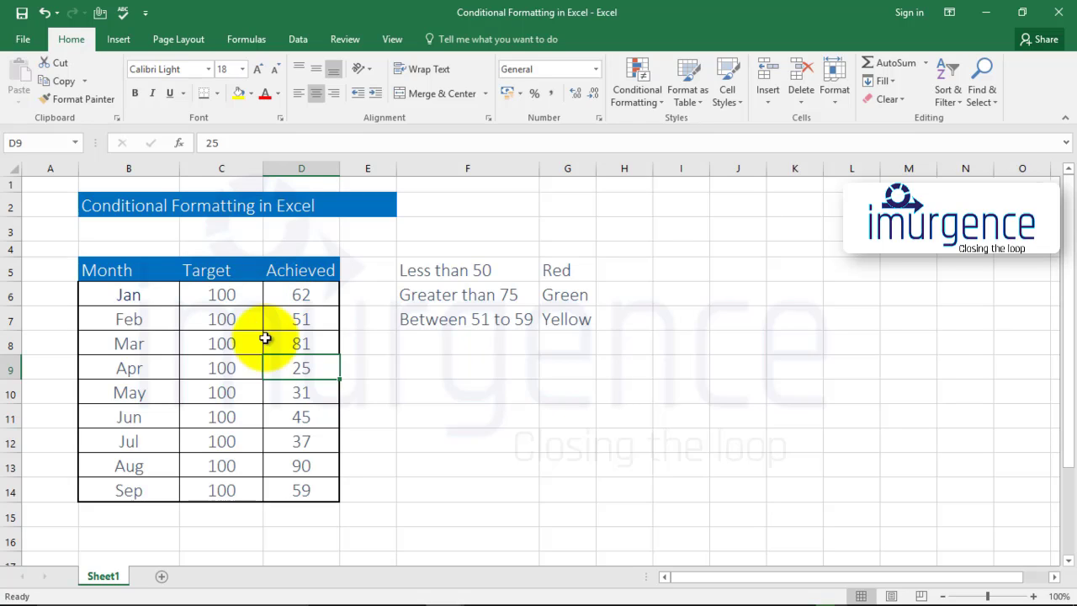
{"action": "left_click", "coordinate": [370, 365]}
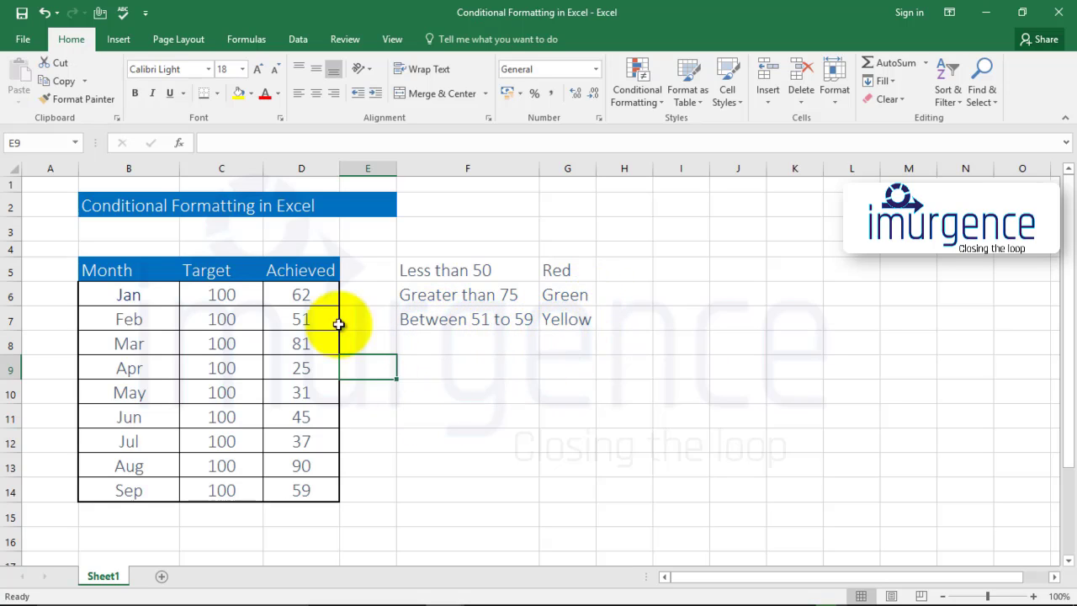
Step: Start a Greater Than highlight rule on the Achieved values D6:D14 with a threshold of 75
{"action": "left_click_drag", "start_coordinate": [300, 290], "coordinate": [308, 487]}
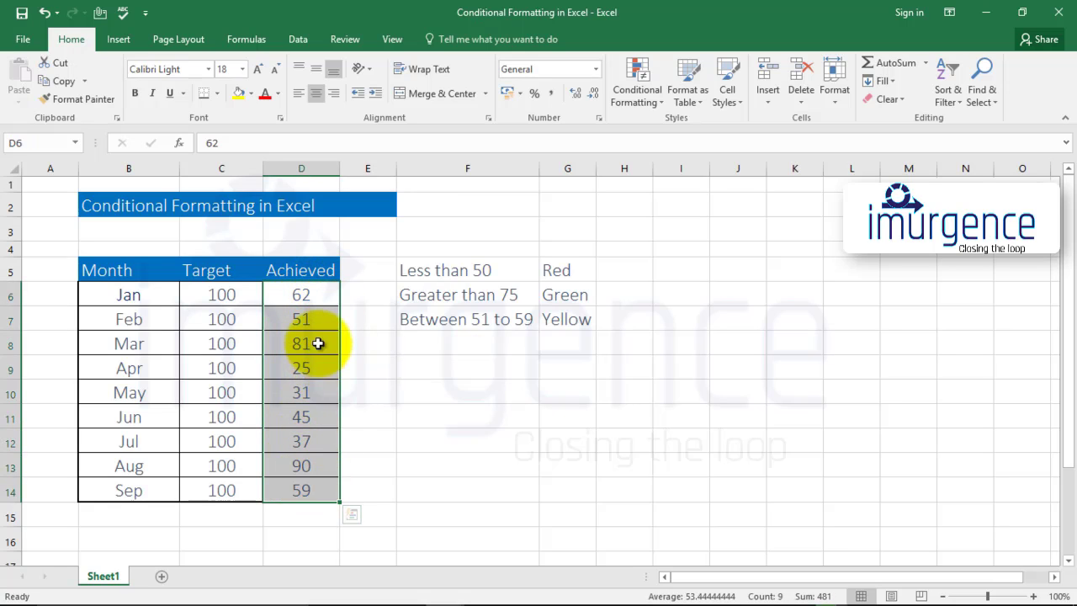
{"action": "left_click", "coordinate": [636, 89]}
{"action": "mouse_move", "coordinate": [656, 143]}
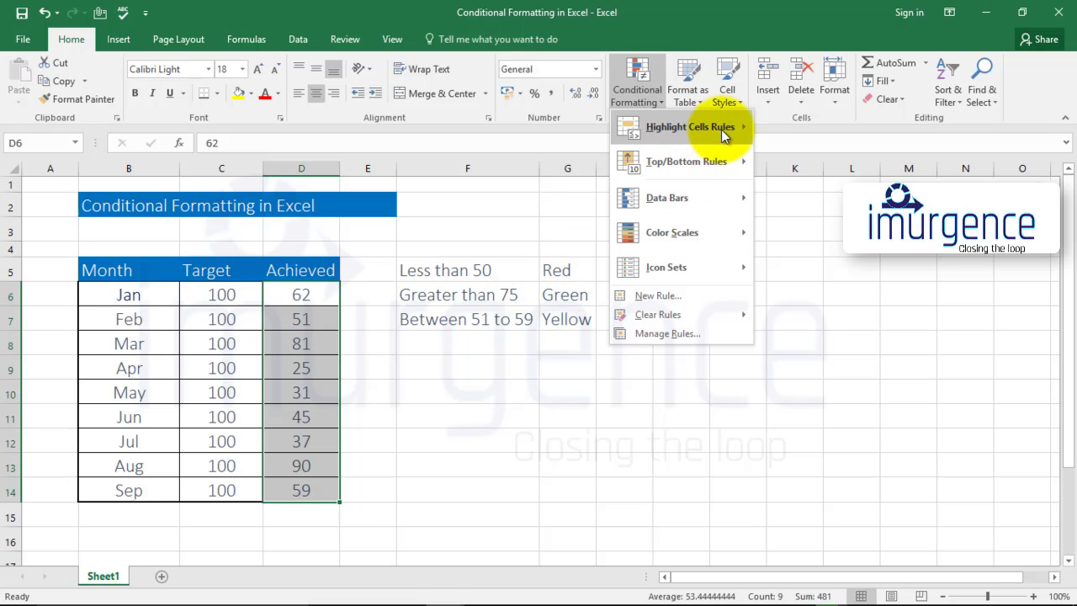
{"action": "mouse_move", "coordinate": [721, 130]}
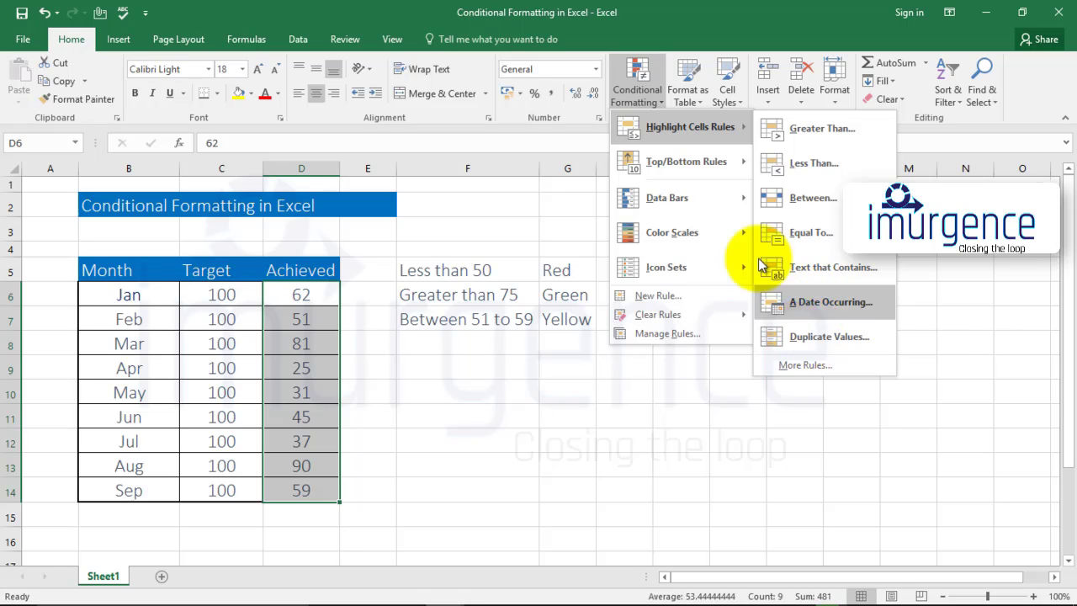
{"action": "left_click", "coordinate": [822, 128]}
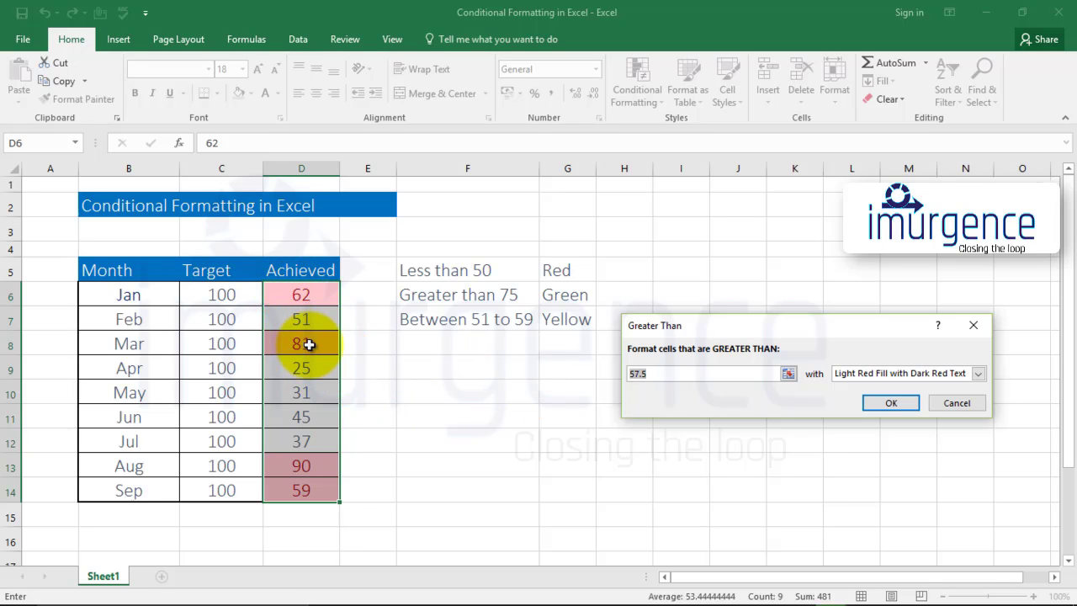
{"action": "left_click", "coordinate": [714, 378]}
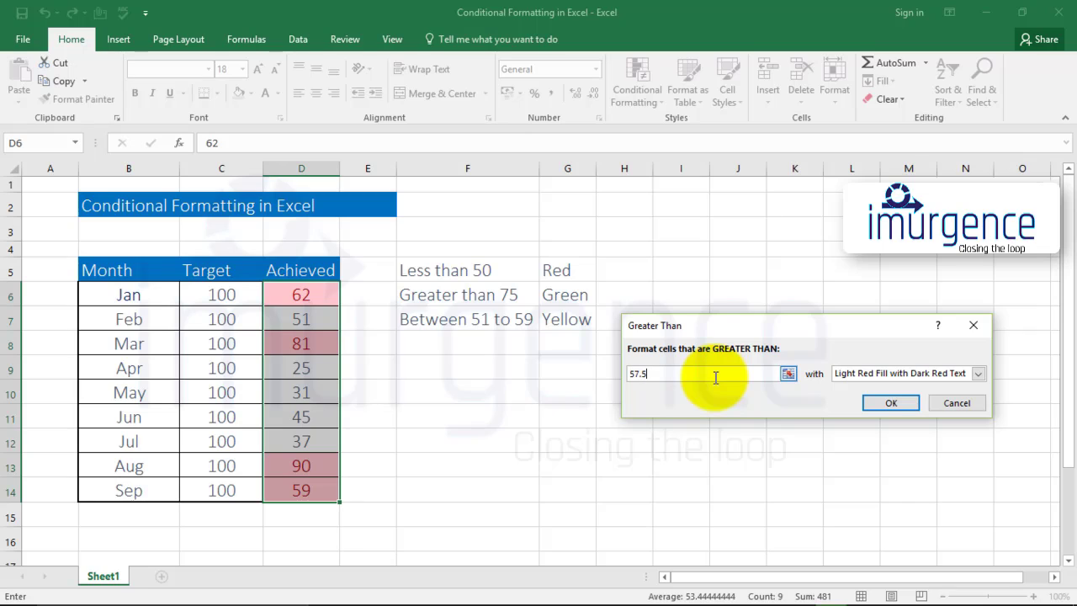
{"action": "key", "text": "BackSpace"}
{"action": "key", "text": "BackSpace"}
{"action": "key", "text": "BackSpace"}
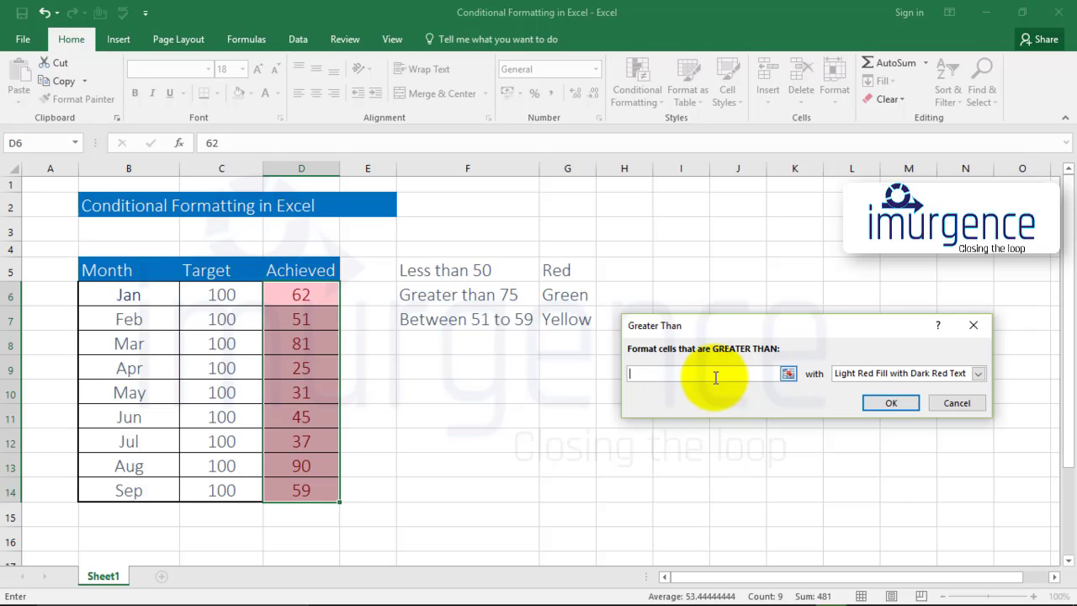
{"action": "type", "text": "75"}
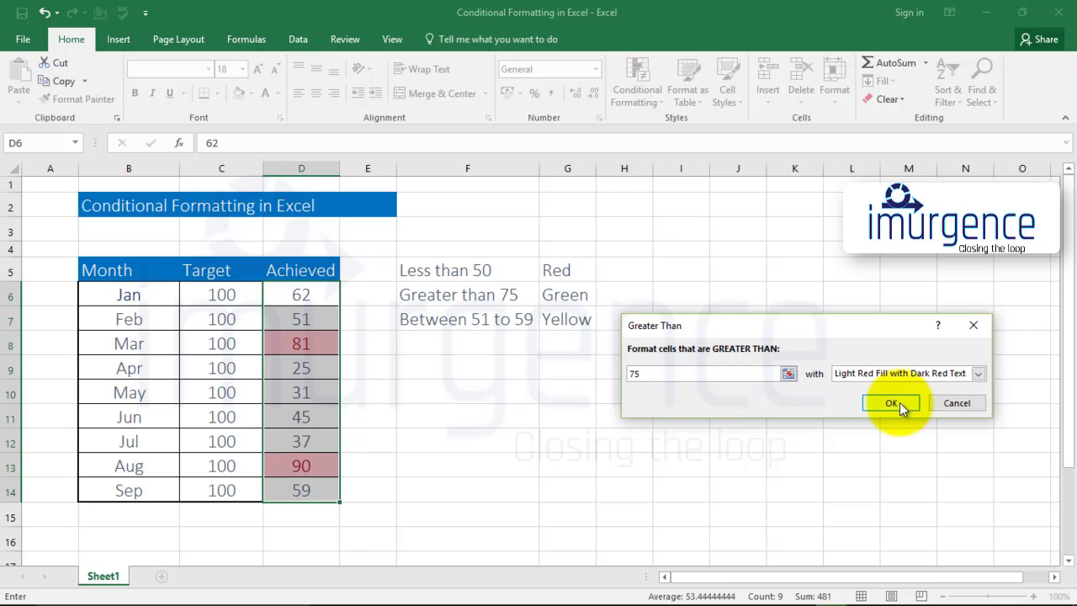
Step: Format the Greater Than matches with Green Fill with Dark Green Text and apply the rule
{"action": "left_click", "coordinate": [977, 373]}
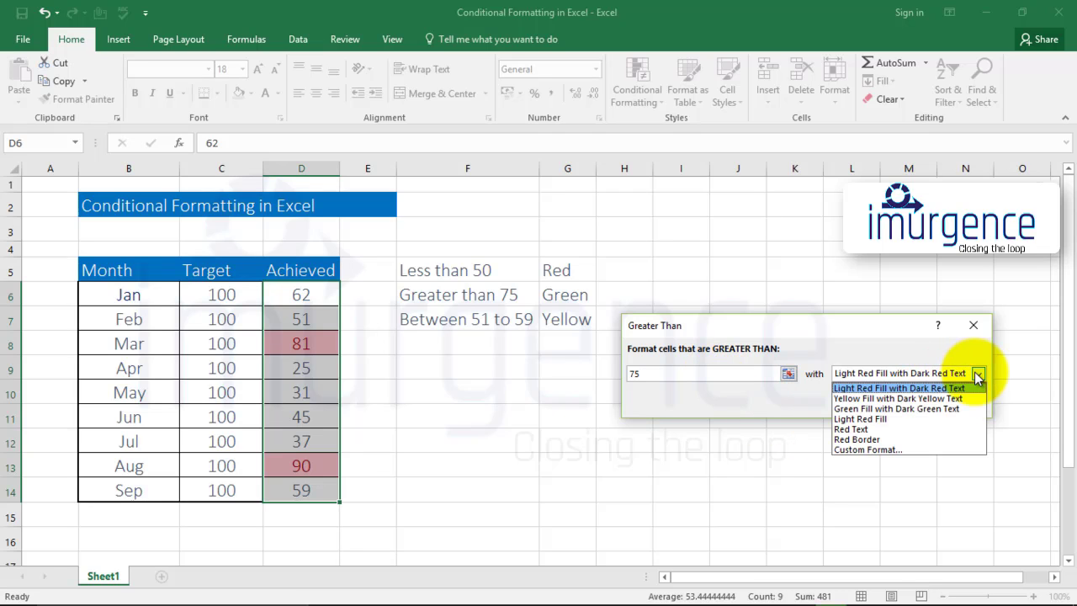
{"action": "left_click", "coordinate": [938, 408]}
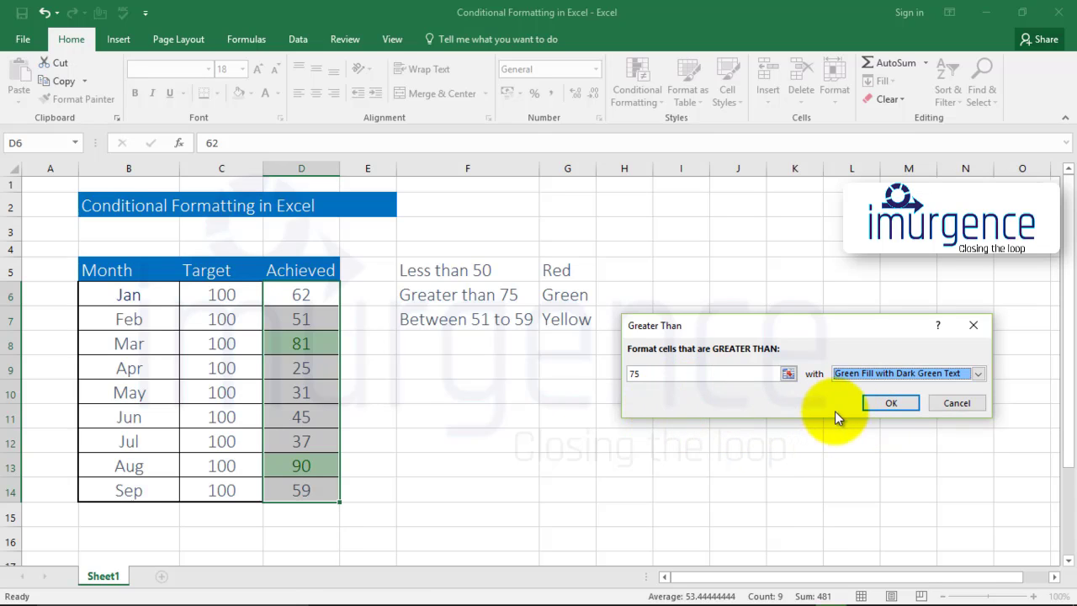
{"action": "left_click", "coordinate": [889, 404]}
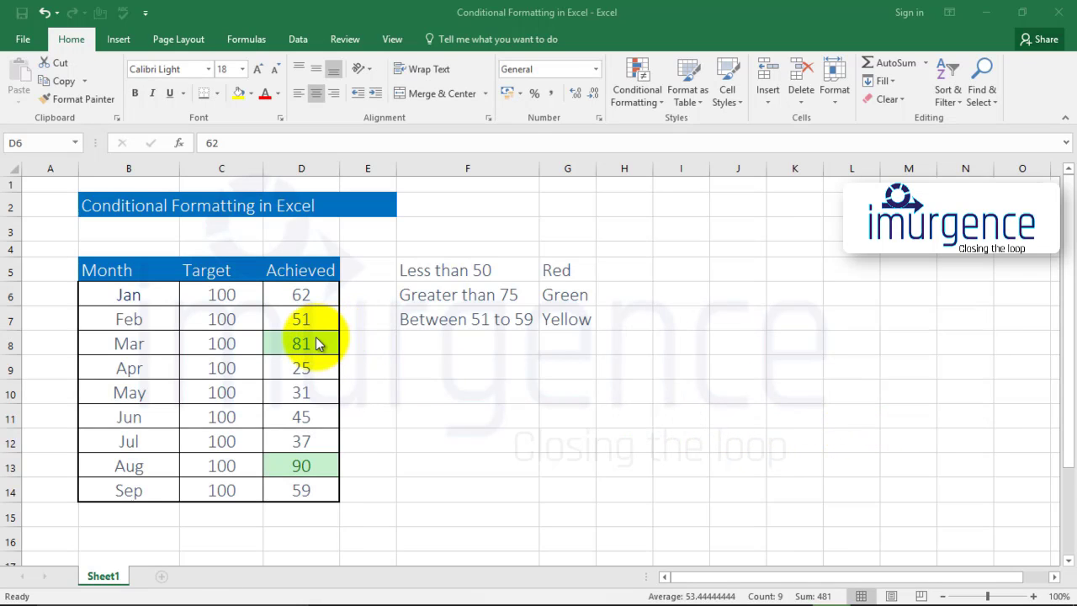
{"action": "left_click", "coordinate": [360, 421]}
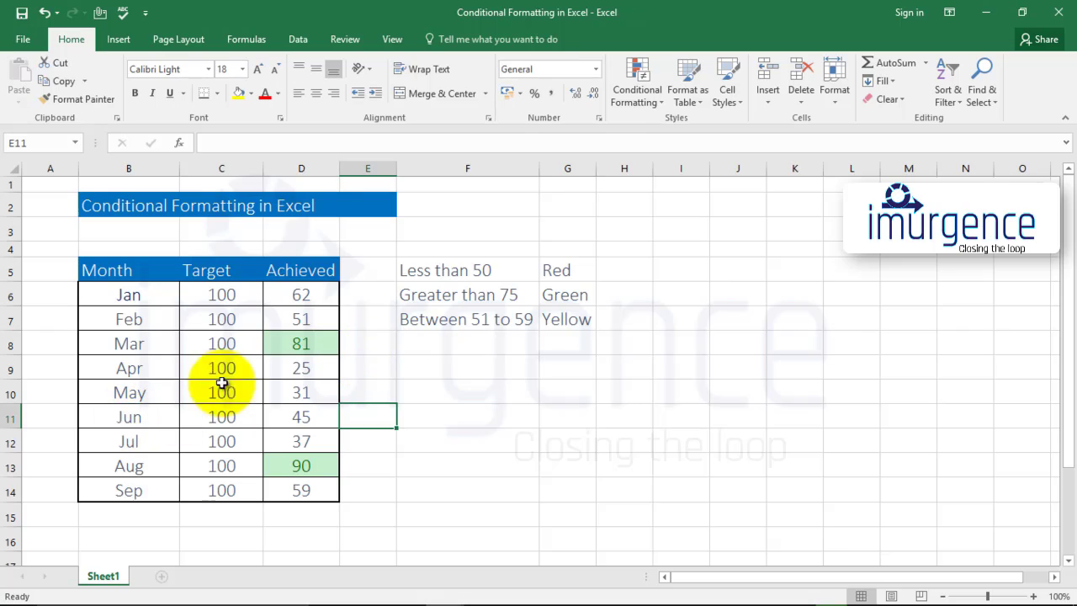
Step: Highlight Achieved values D6:D14 that are less than cell $D$7 with Light Red Fill with Dark Red Text
{"action": "left_click_drag", "start_coordinate": [300, 295], "coordinate": [308, 493]}
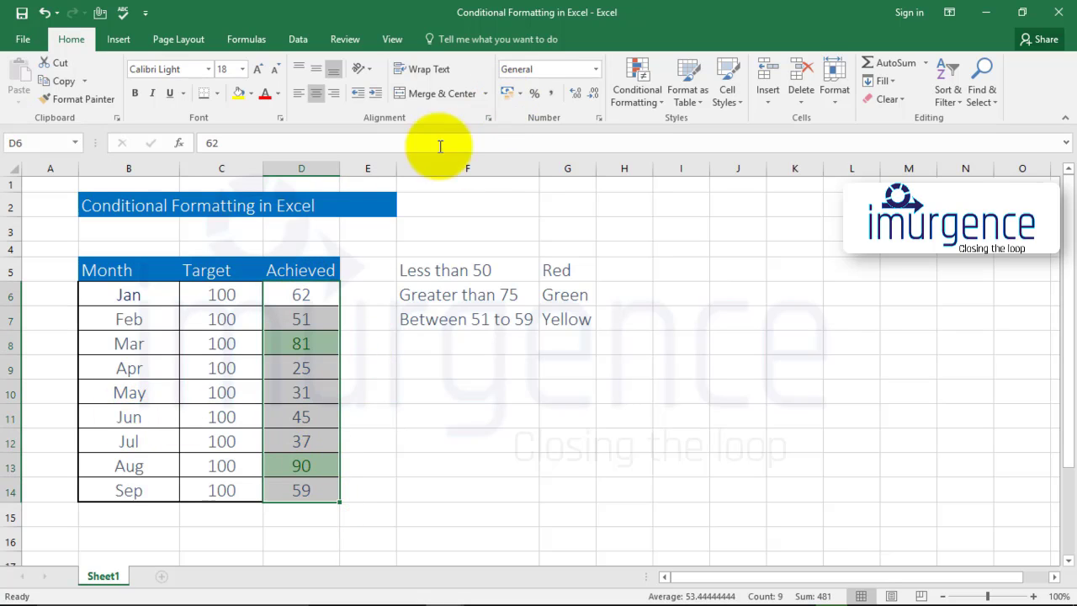
{"action": "left_click", "coordinate": [637, 84]}
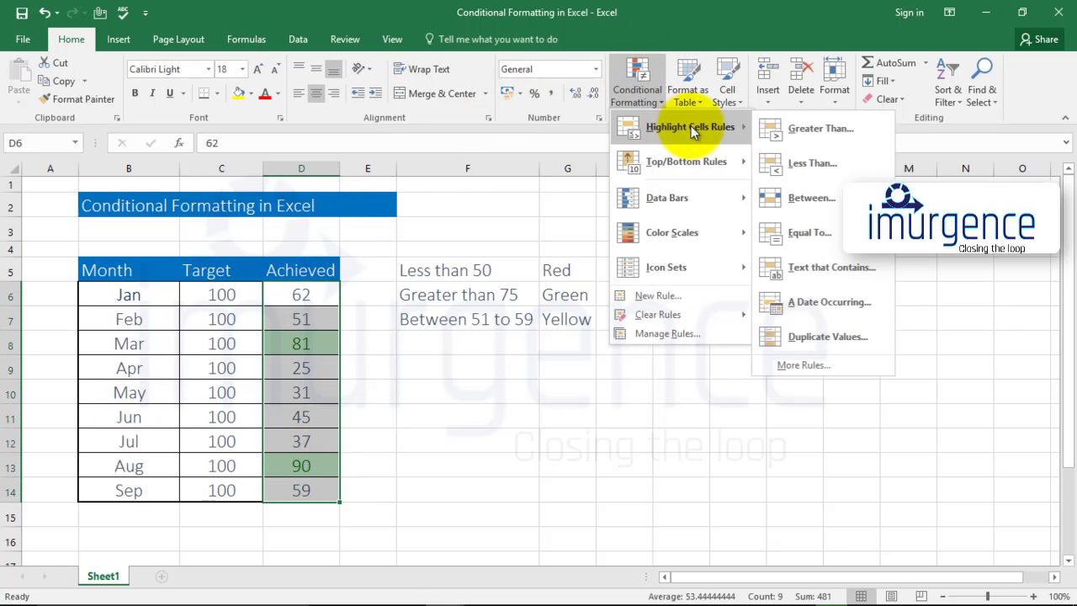
{"action": "left_click", "coordinate": [807, 163]}
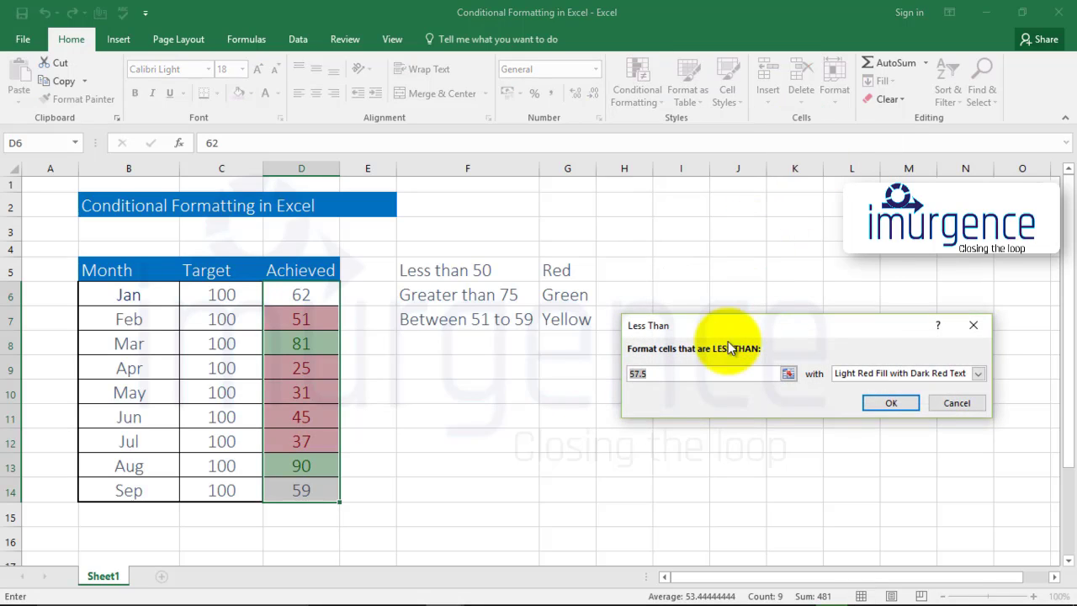
{"action": "left_click", "coordinate": [788, 373]}
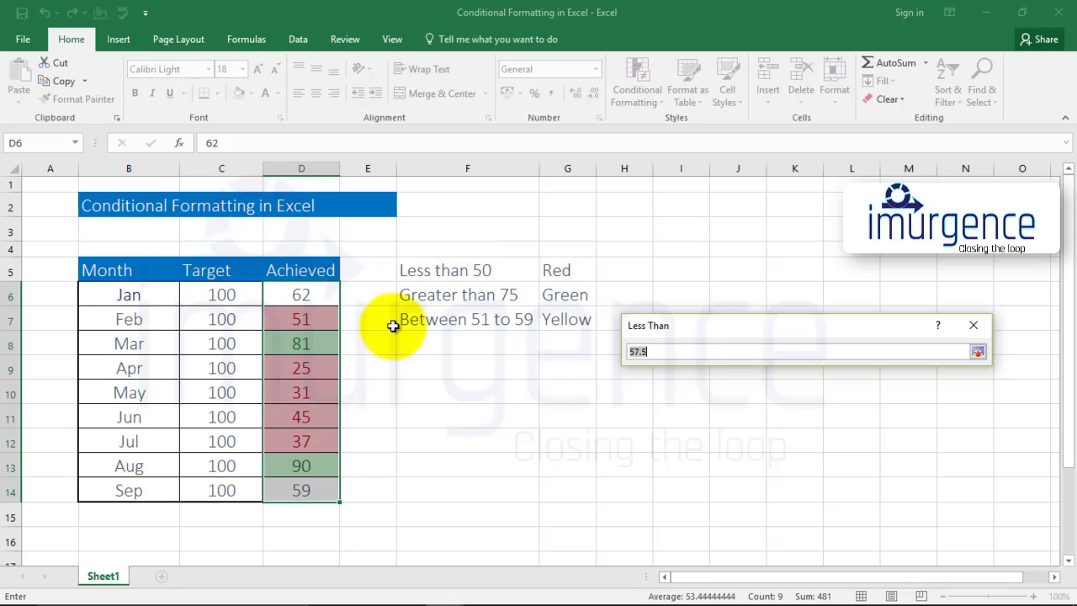
{"action": "left_click", "coordinate": [309, 320]}
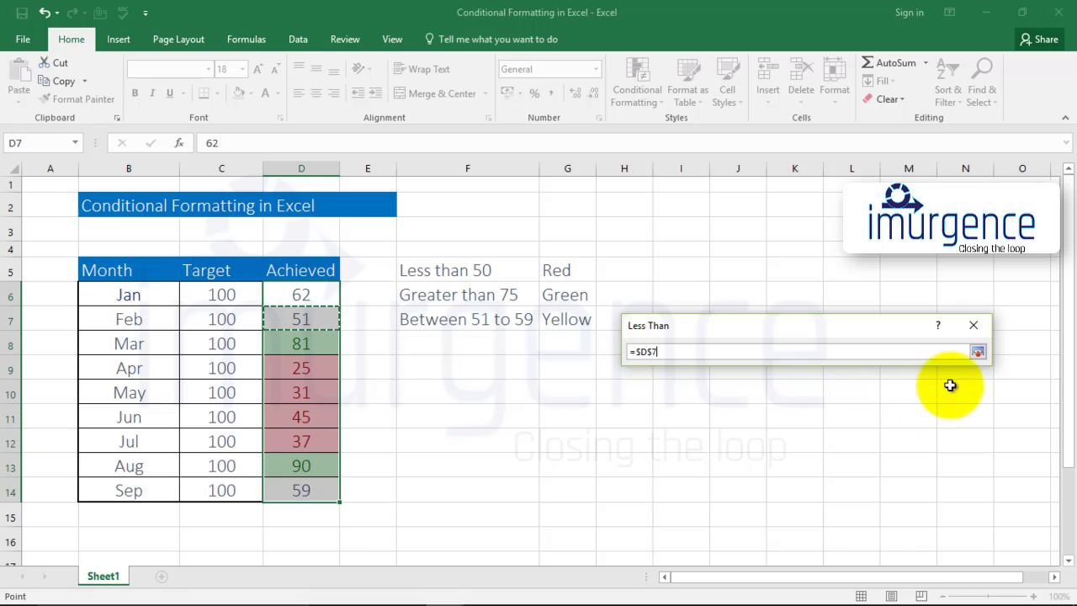
{"action": "left_click", "coordinate": [976, 352]}
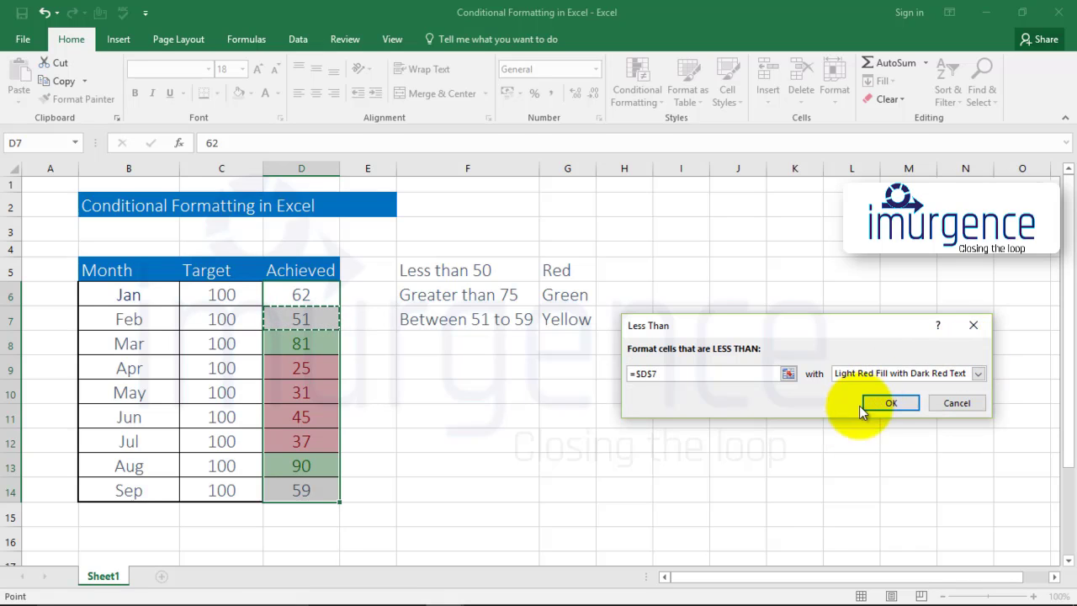
{"action": "left_click", "coordinate": [892, 403]}
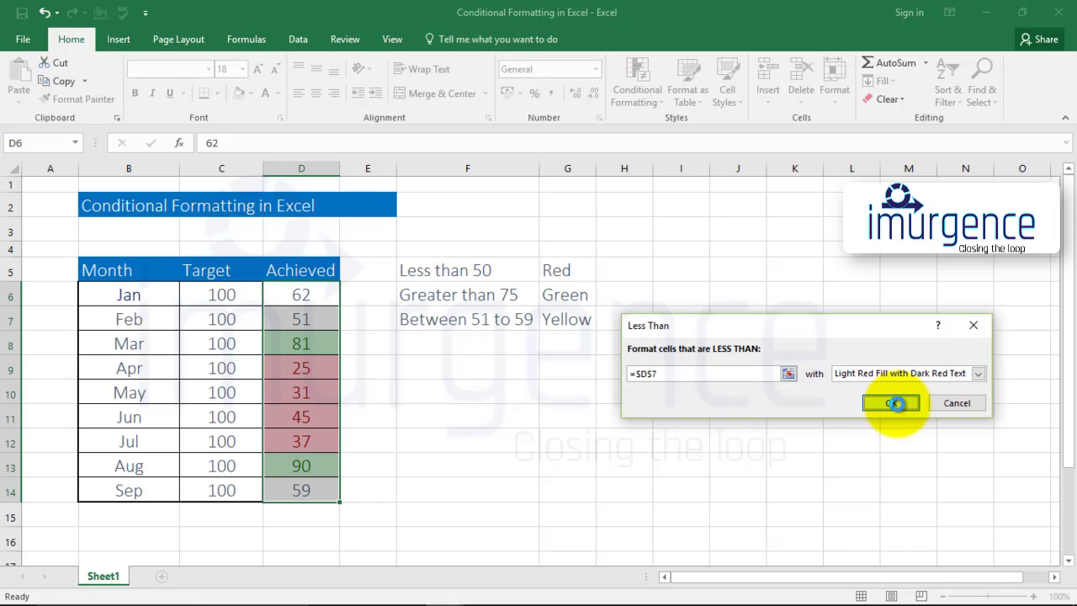
{"action": "left_click", "coordinate": [587, 443]}
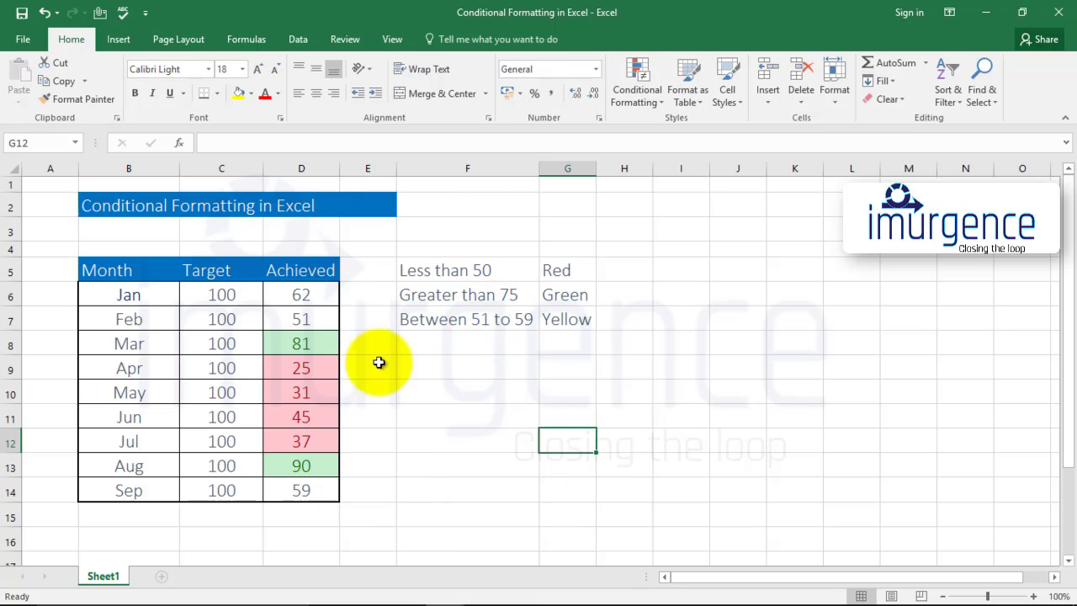
Step: Change the criteria text in F5 to "Less than 51"
{"action": "double_click", "coordinate": [507, 273]}
{"action": "key", "text": "BackSpace"}
{"action": "type", "text": "1"}
{"action": "key", "text": "Return"}
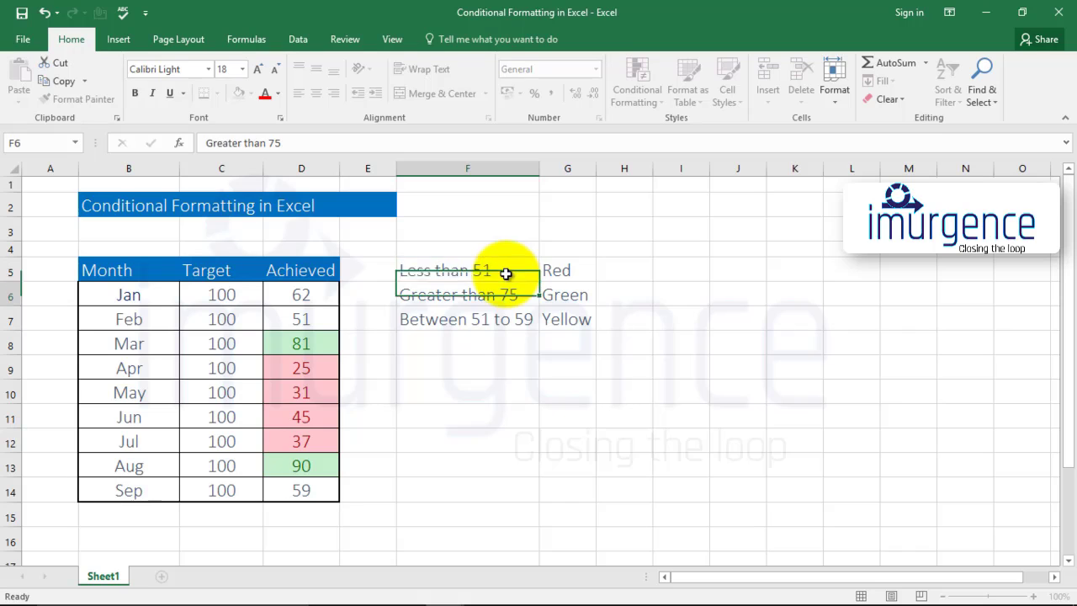
{"action": "left_click", "coordinate": [459, 407]}
Step: Start a Between highlight rule on the Achieved values D6:D14 with limits 52 and 59
{"action": "left_click_drag", "start_coordinate": [301, 294], "coordinate": [305, 492]}
{"action": "left_click", "coordinate": [635, 80]}
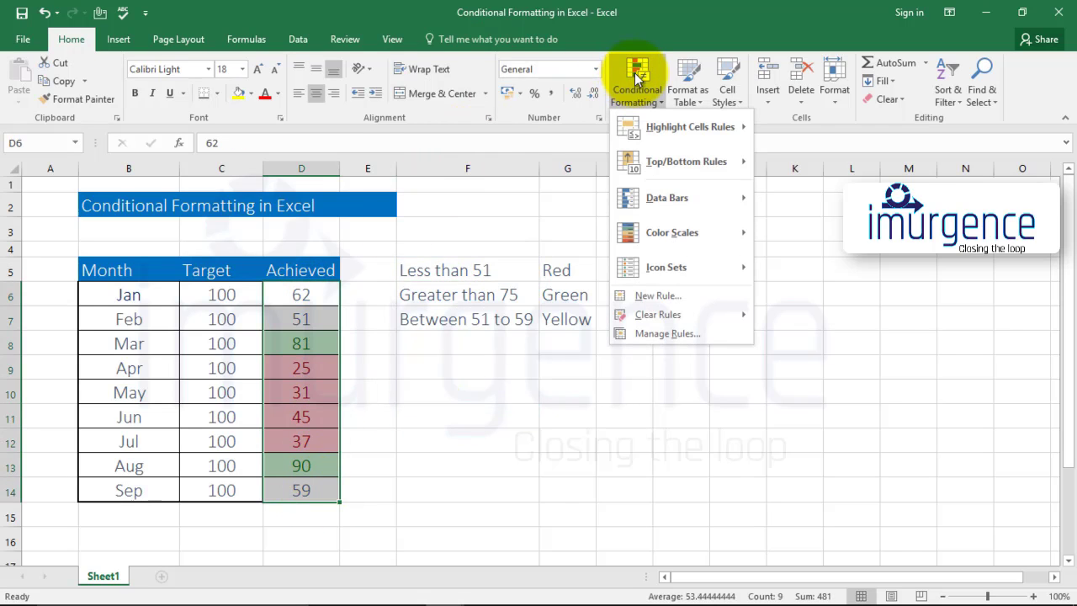
{"action": "mouse_move", "coordinate": [676, 130]}
{"action": "left_click", "coordinate": [813, 198]}
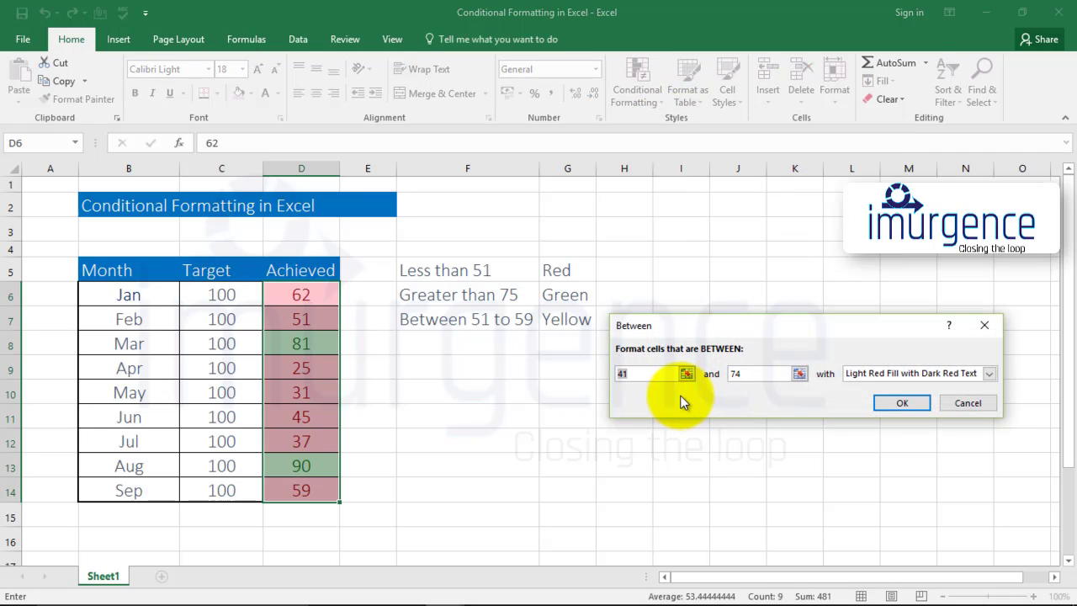
{"action": "type", "text": "5"}
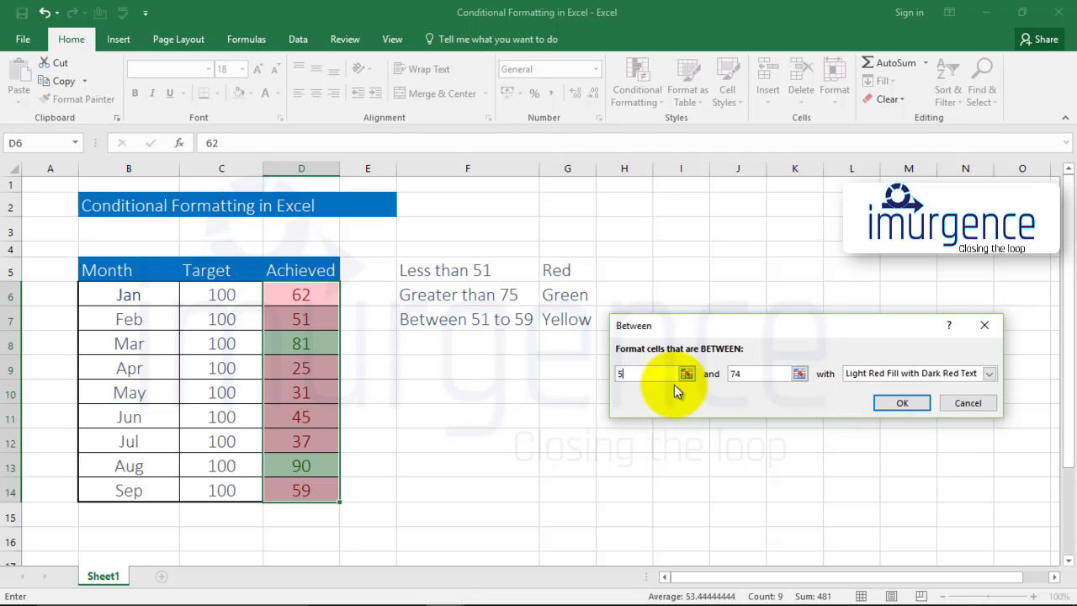
{"action": "type", "text": "2"}
{"action": "left_click", "coordinate": [727, 378]}
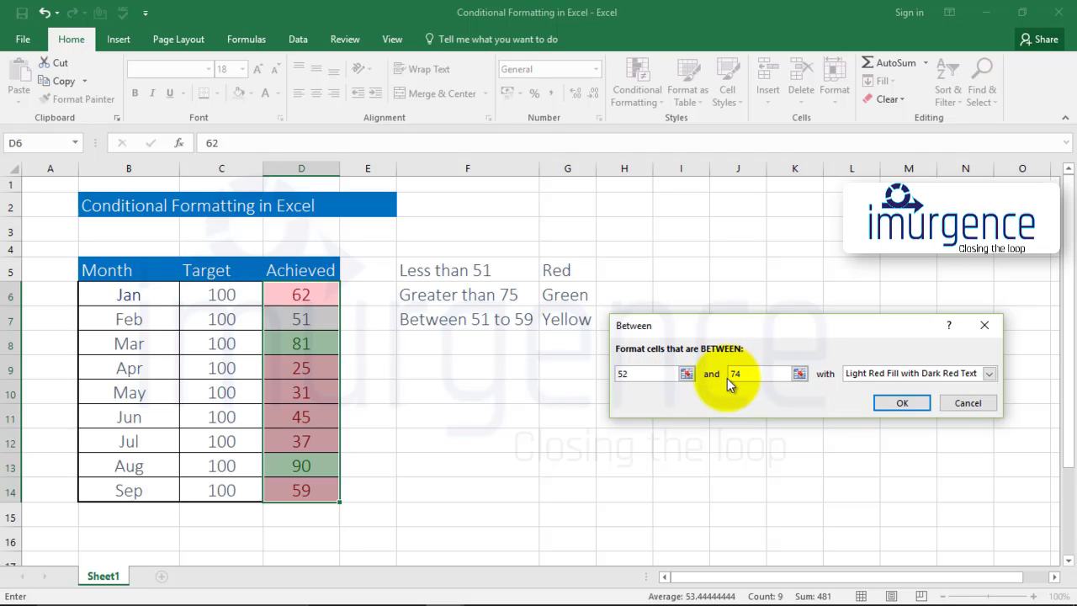
{"action": "left_click_drag", "start_coordinate": [743, 374], "coordinate": [720, 375]}
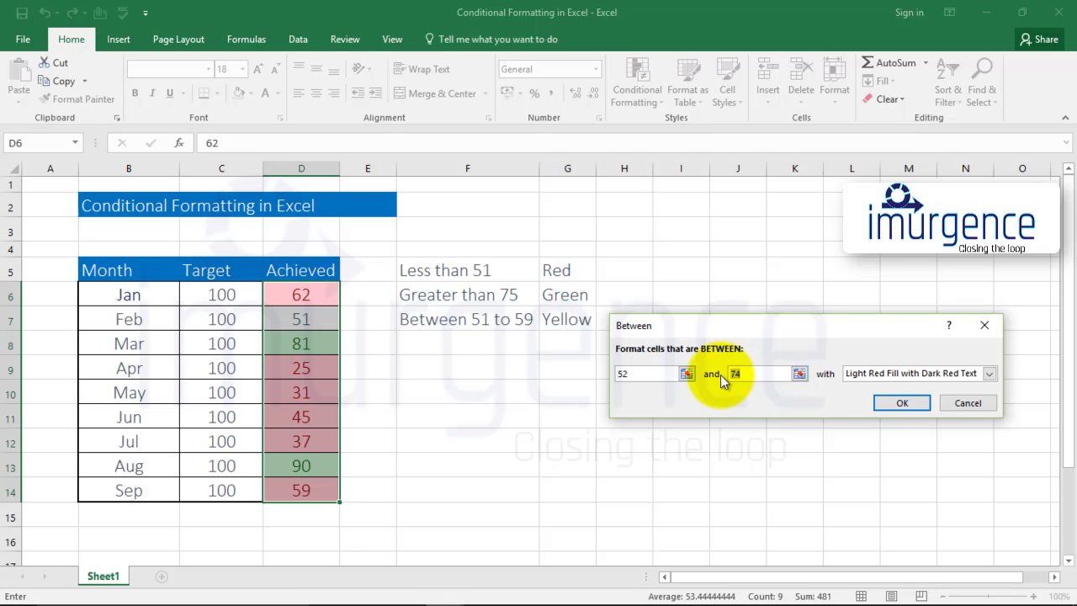
{"action": "type", "text": "59"}
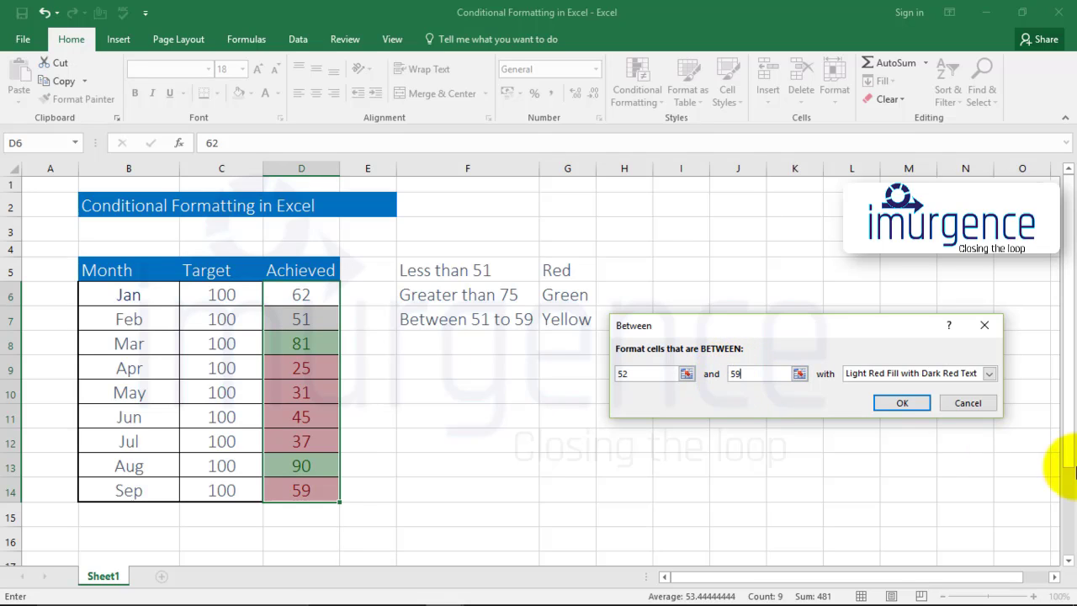
Step: Give the Between rule a custom format with a standard orange background fill and apply it
{"action": "left_click", "coordinate": [989, 375]}
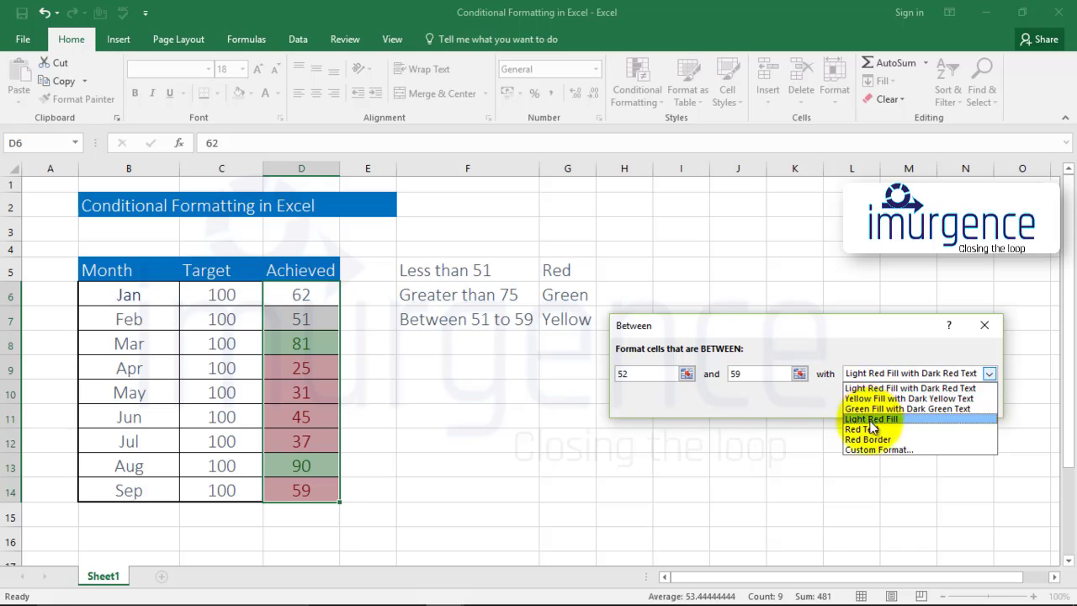
{"action": "left_click", "coordinate": [878, 447]}
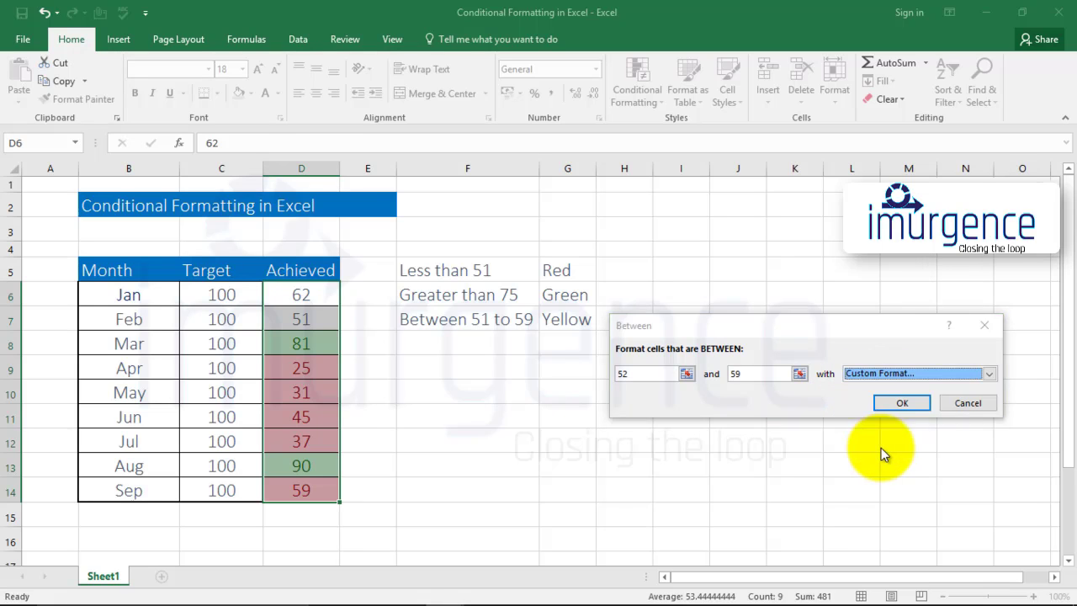
{"action": "left_click", "coordinate": [757, 182]}
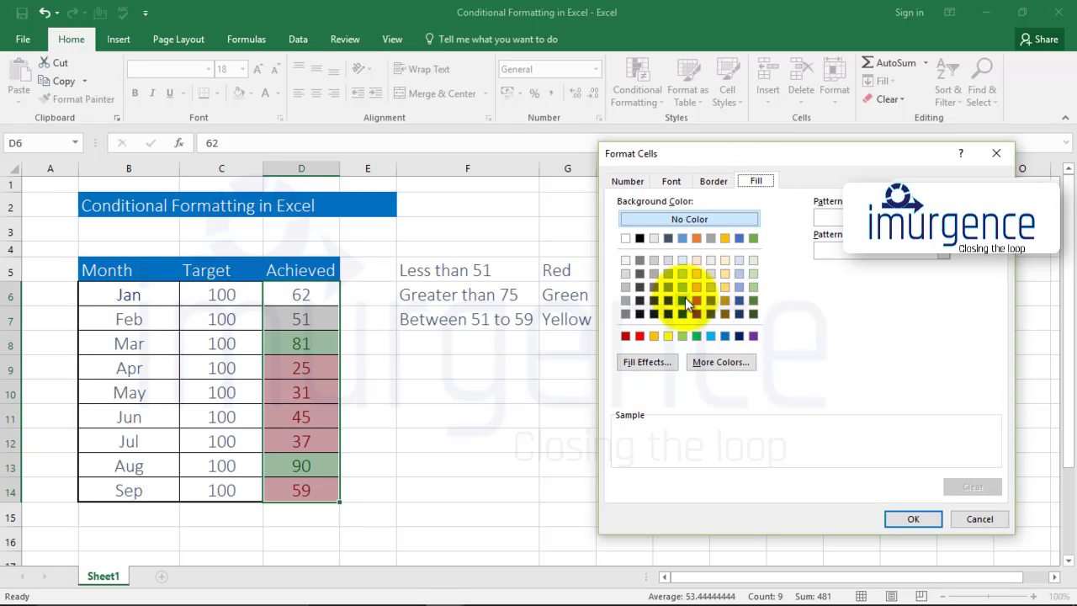
{"action": "left_click", "coordinate": [655, 336]}
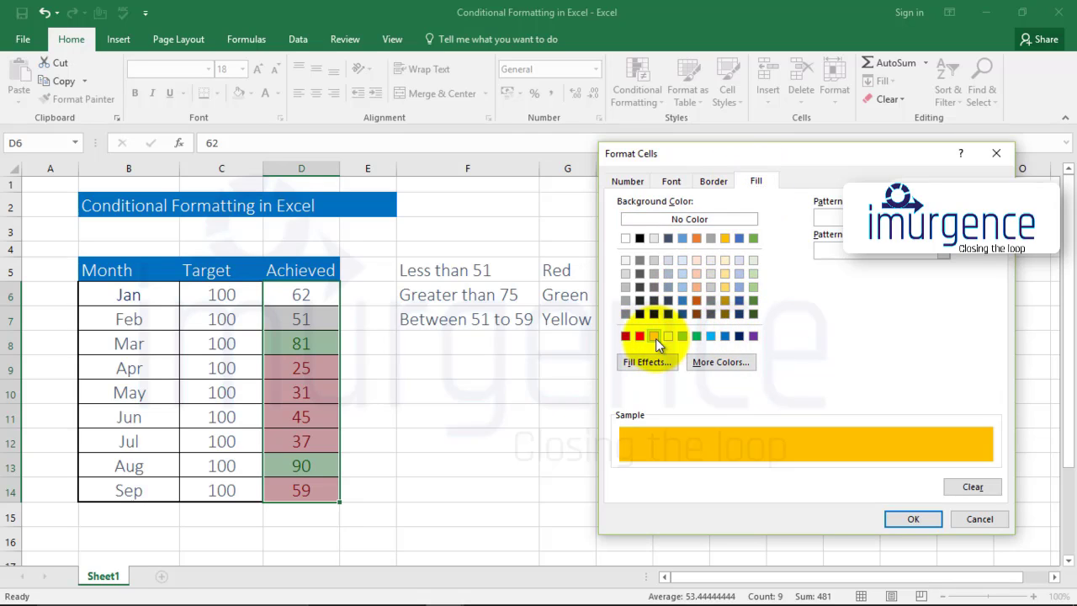
{"action": "left_click", "coordinate": [905, 520]}
{"action": "left_click", "coordinate": [901, 401]}
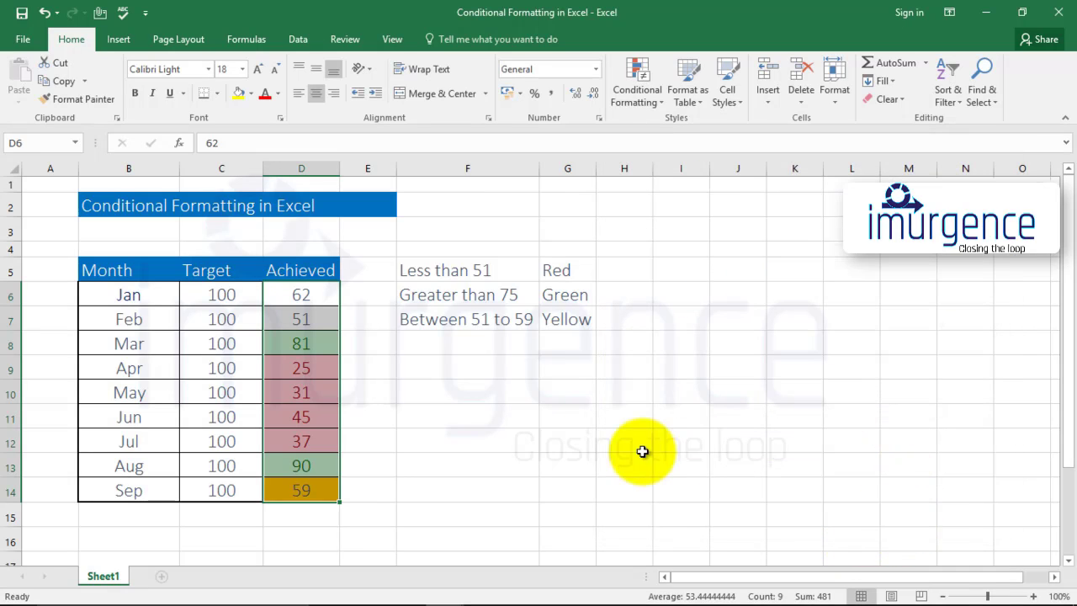
Step: Examine the date periods offered by the A Date Occurring highlight rule for Achieved values D6:D14, leaving without applying the rule
{"action": "left_click_drag", "start_coordinate": [642, 452], "coordinate": [639, 458]}
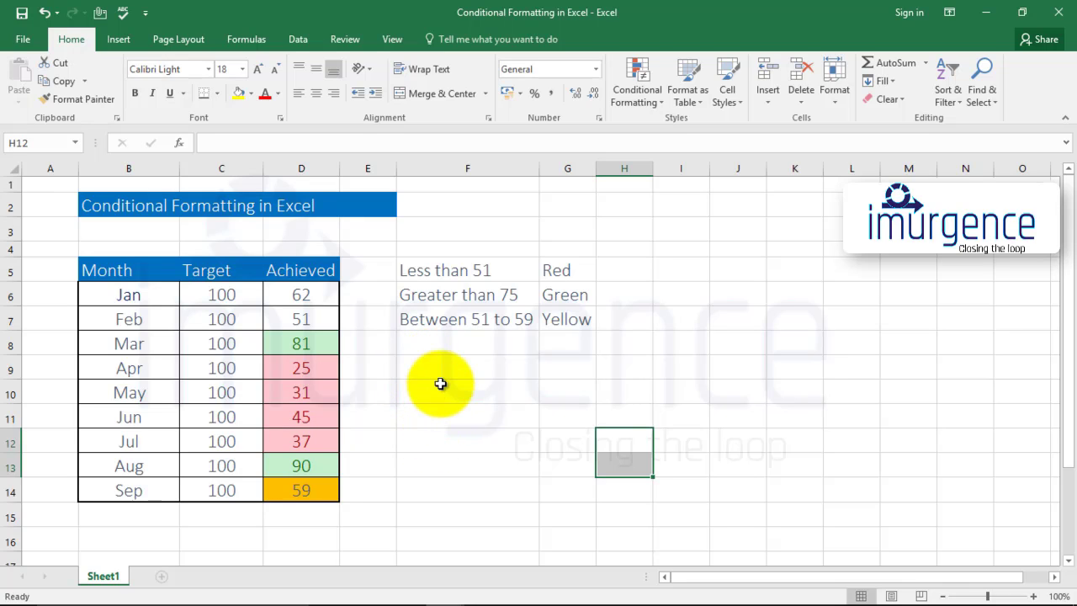
{"action": "left_click_drag", "start_coordinate": [300, 303], "coordinate": [306, 483]}
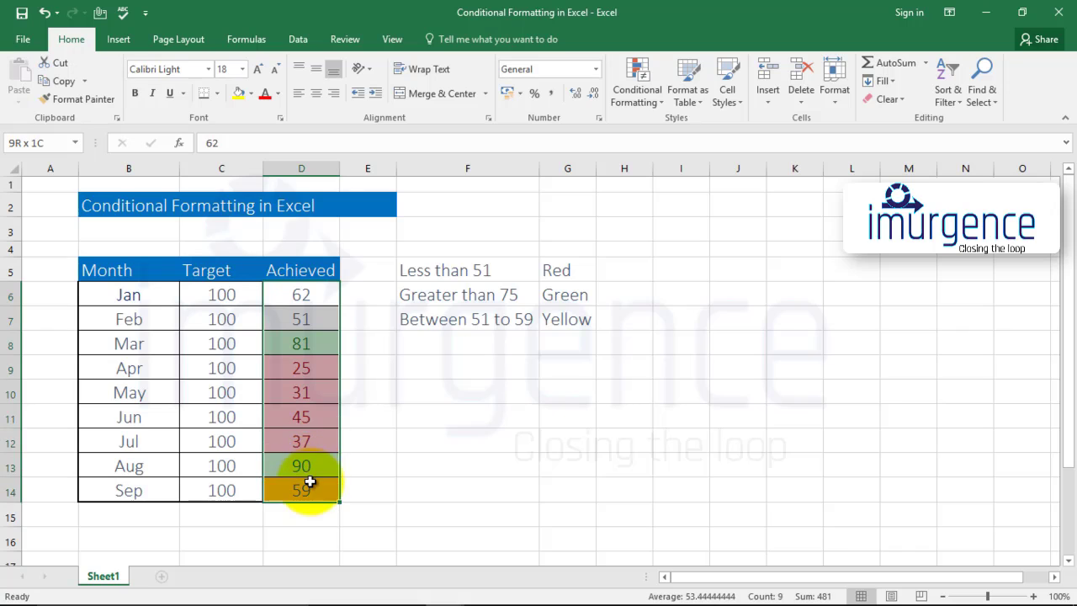
{"action": "left_click", "coordinate": [633, 101]}
{"action": "mouse_move", "coordinate": [669, 137]}
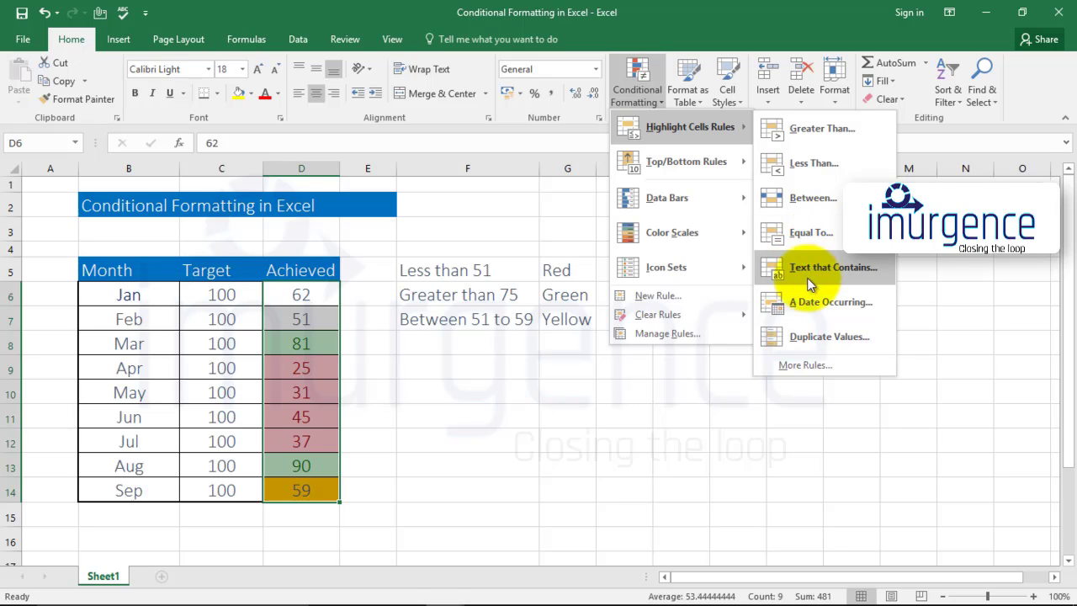
{"action": "left_click", "coordinate": [809, 301]}
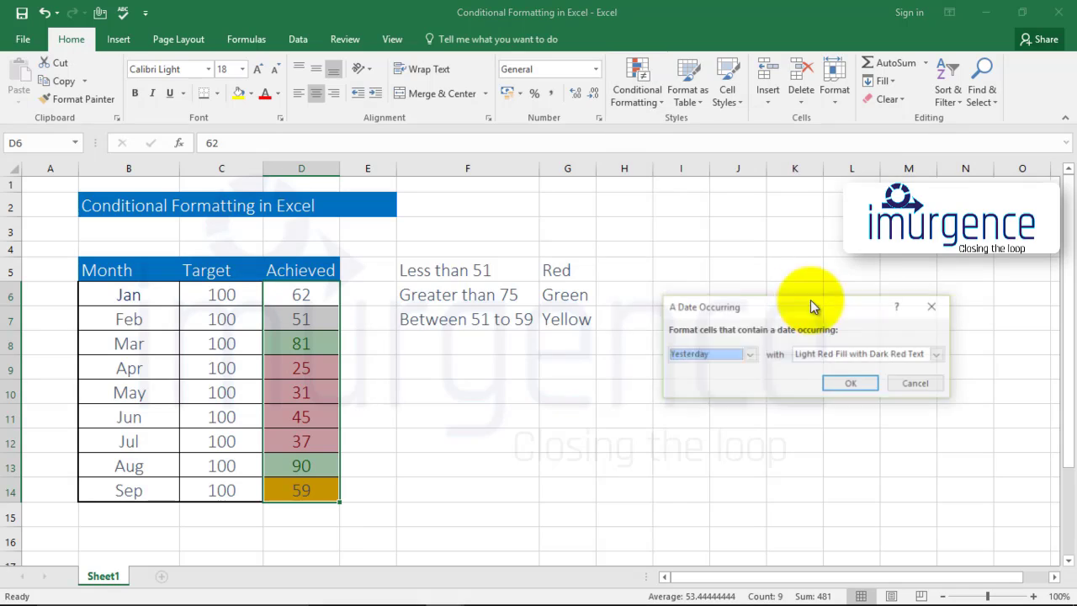
{"action": "left_click", "coordinate": [748, 355]}
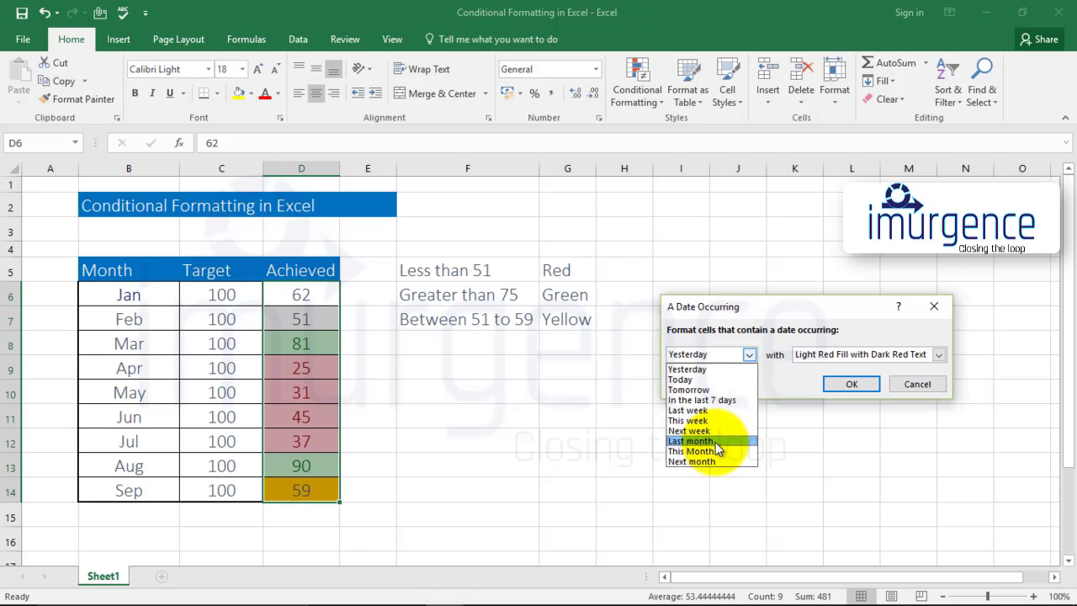
{"action": "left_click", "coordinate": [932, 384]}
{"action": "left_click", "coordinate": [921, 385]}
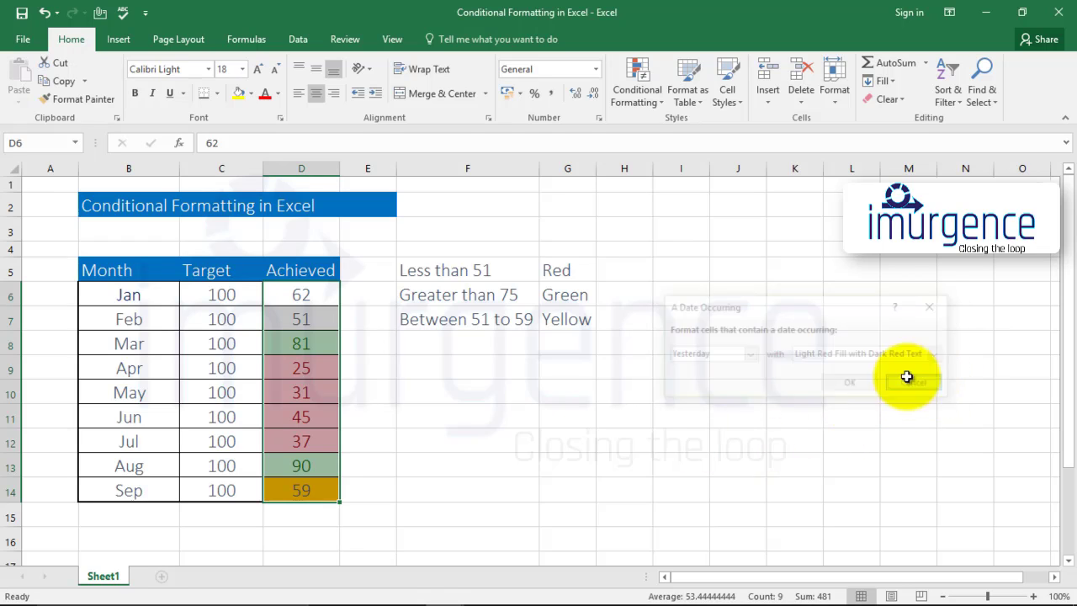